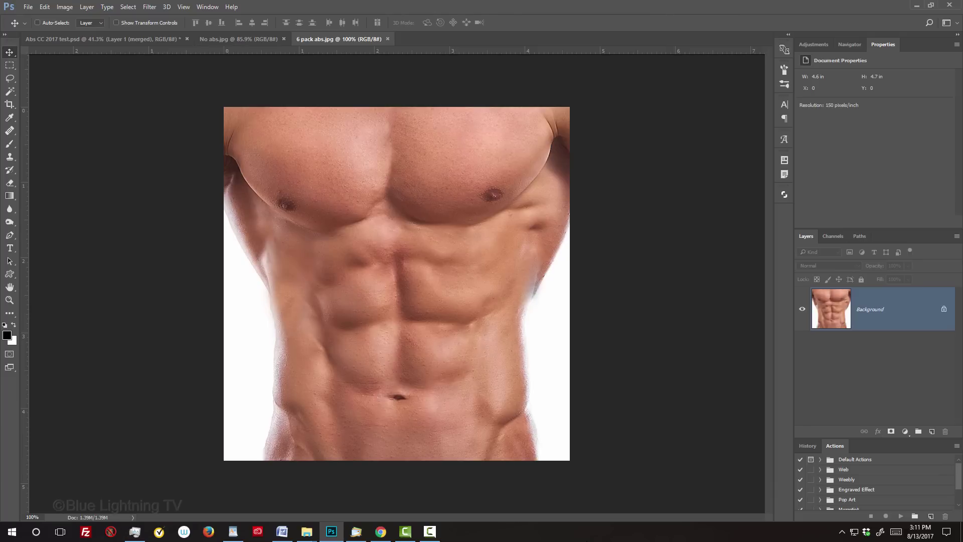
Apply Match Color to the six-pack photo, using No abs.jpg as the colour source
{"action": "left_click", "coordinate": [251, 39]}
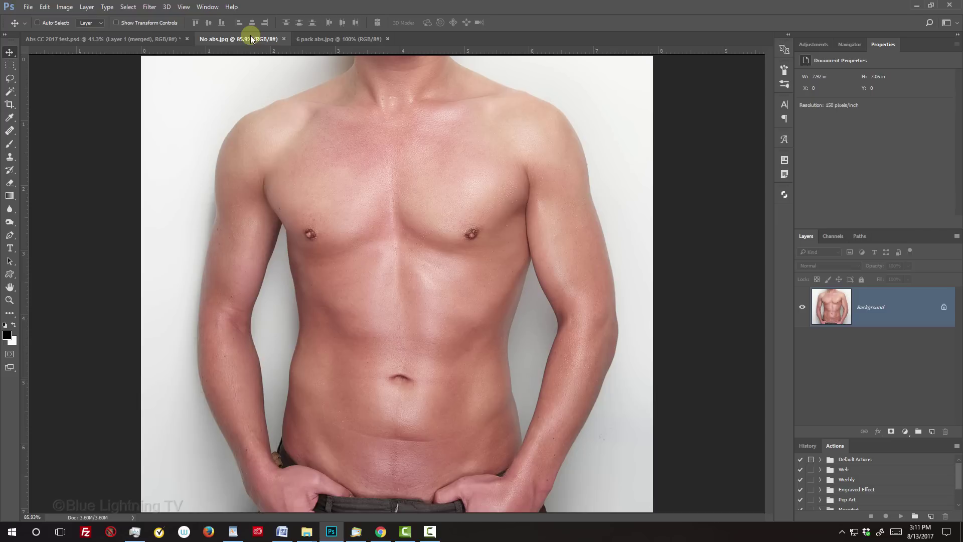
{"action": "left_click", "coordinate": [329, 40]}
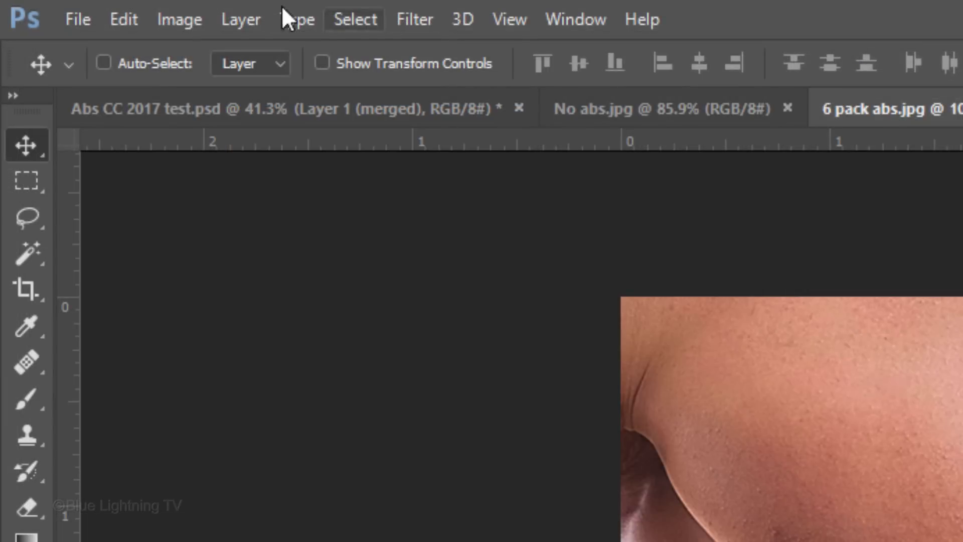
{"action": "left_click", "coordinate": [61, 6]}
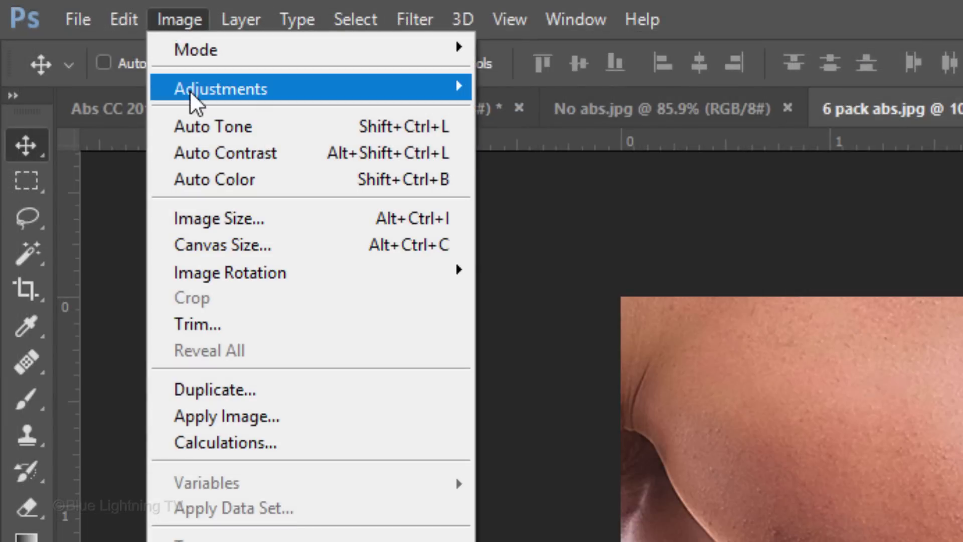
{"action": "mouse_move", "coordinate": [192, 93]}
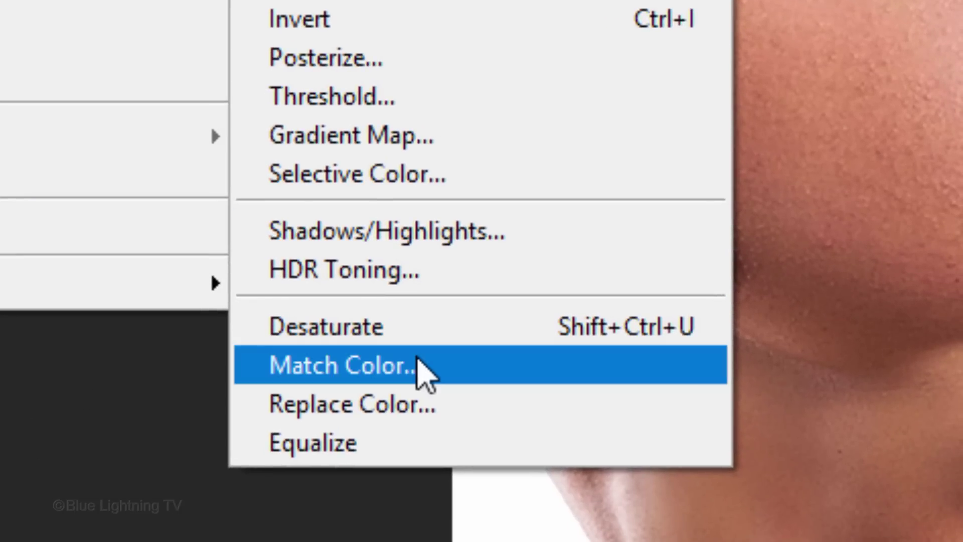
{"action": "left_click", "coordinate": [417, 361]}
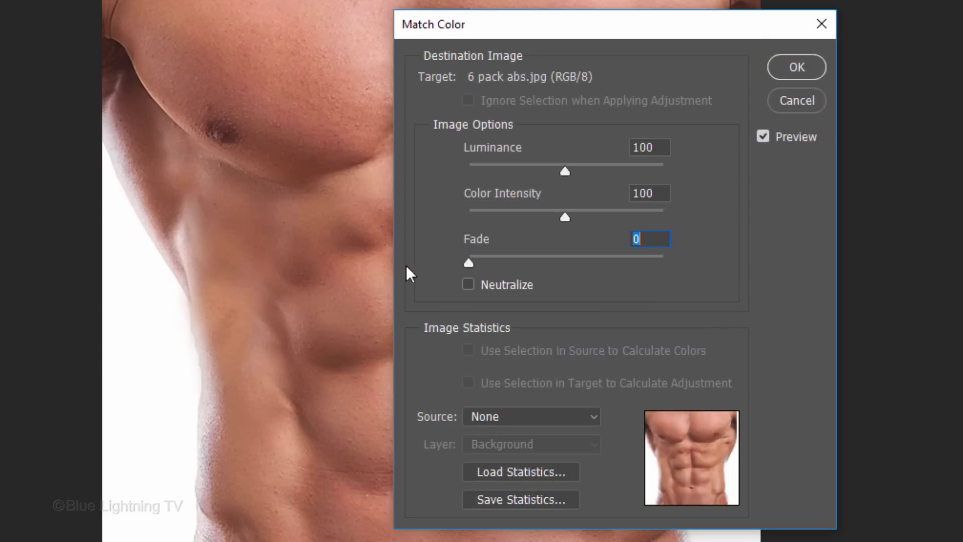
{"action": "left_click", "coordinate": [517, 417]}
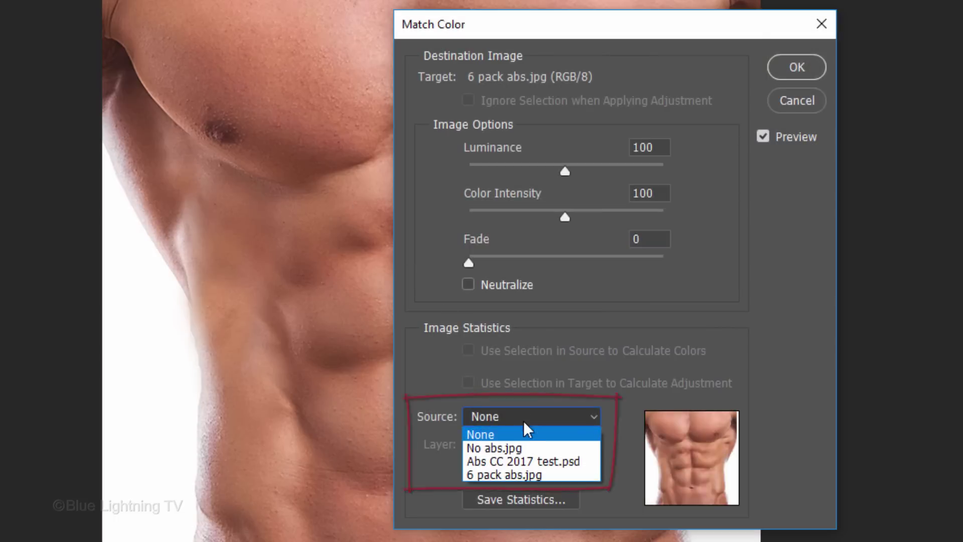
{"action": "left_click", "coordinate": [522, 449]}
{"action": "left_click", "coordinate": [785, 71]}
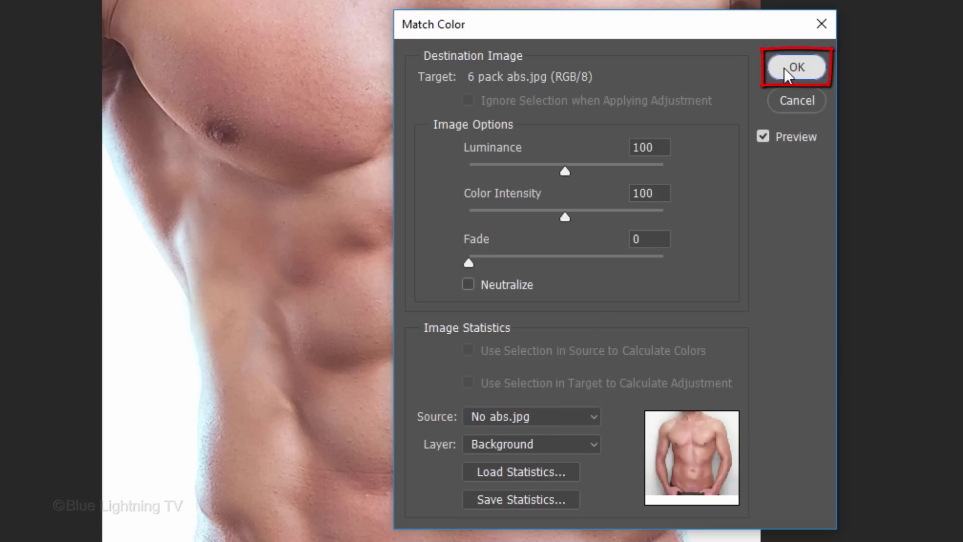
{"action": "key", "text": "Return"}
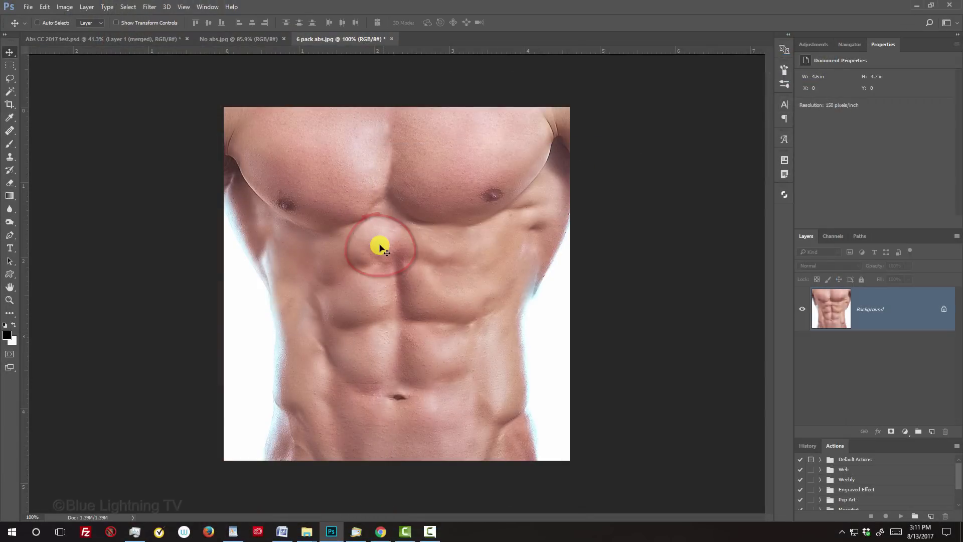
Drag the six-pack image into No abs.jpg, centred as a new layer
{"action": "key", "text": "v"}
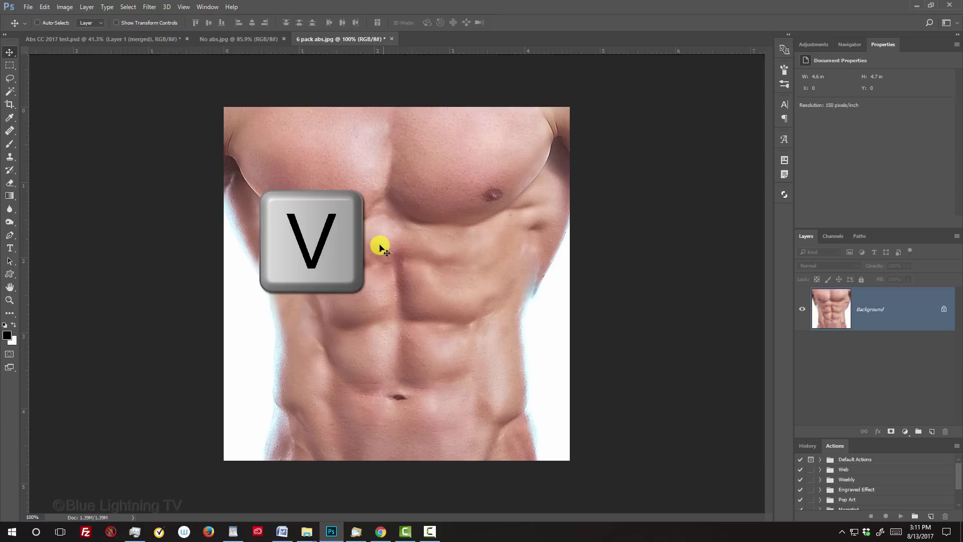
{"action": "left_click_drag", "start_coordinate": [379, 243], "coordinate": [253, 39]}
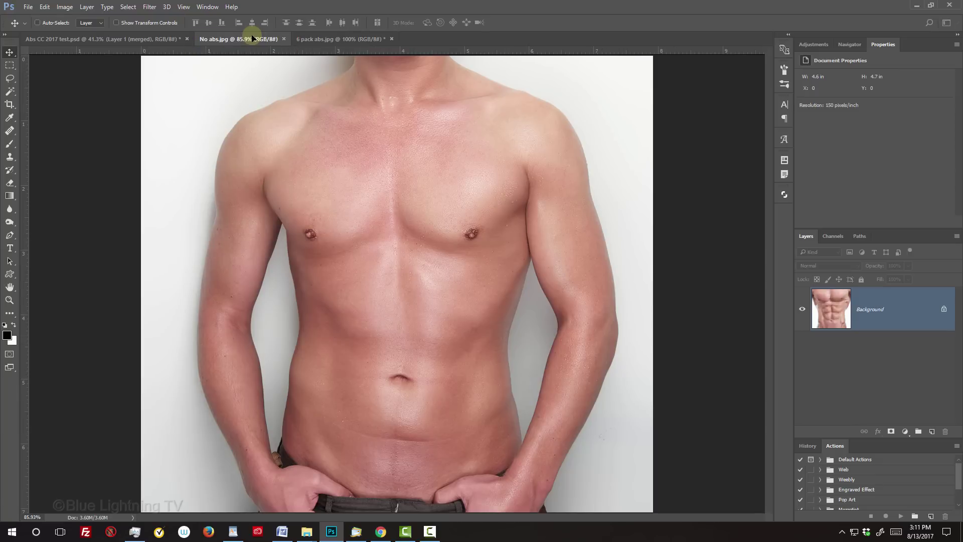
{"action": "key", "text": "shift"}
{"action": "left_click_drag", "start_coordinate": [253, 38], "coordinate": [385, 310]}
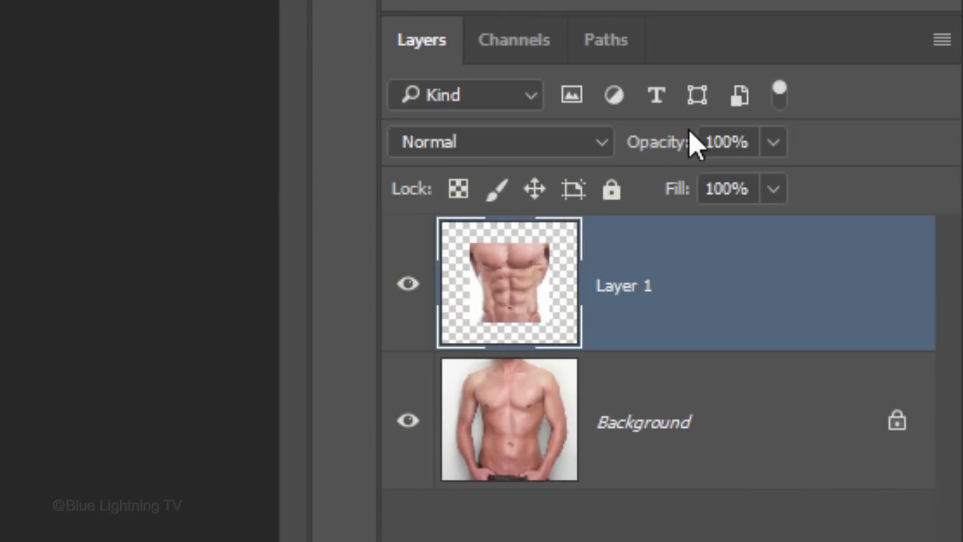
Set Layer 1 opacity to 50%
{"action": "left_click", "coordinate": [897, 265]}
{"action": "double_click", "coordinate": [735, 142]}
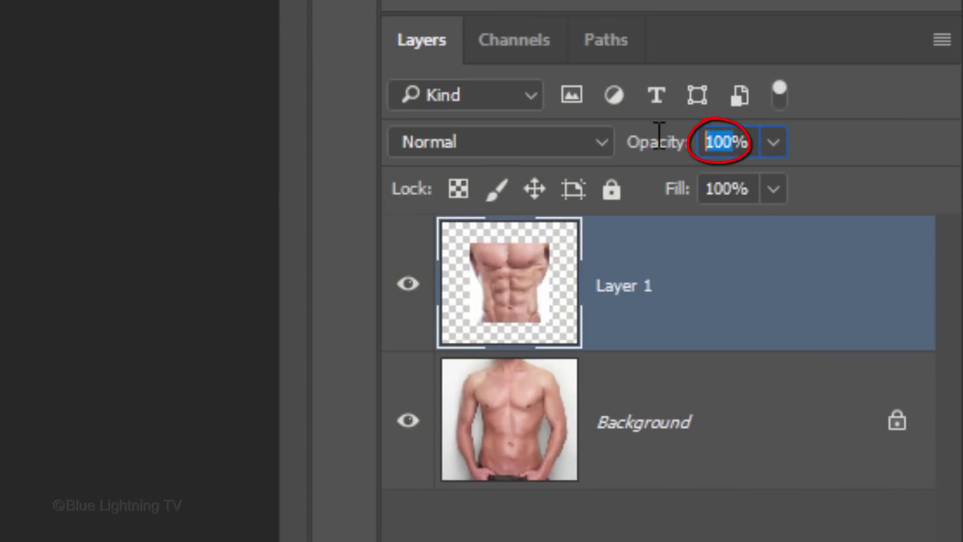
{"action": "type", "text": "50"}
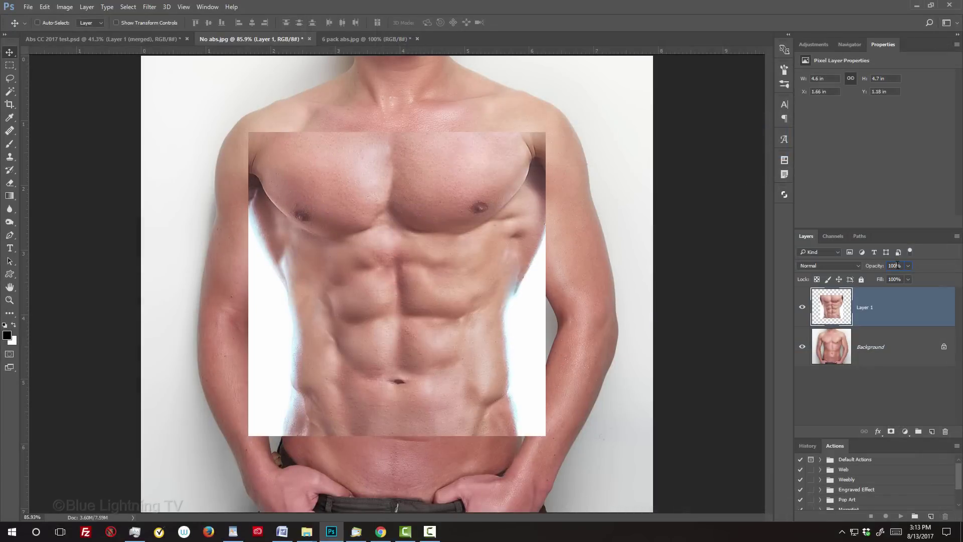
{"action": "key", "text": "Return"}
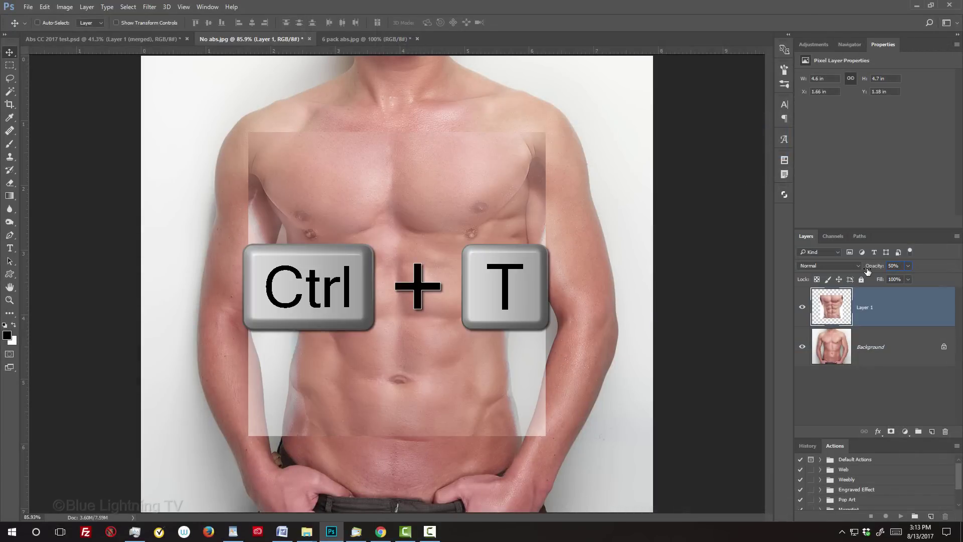
Free Transform Layer 1 so its navel and chest line up with the torso
{"action": "key", "text": "ctrl+t"}
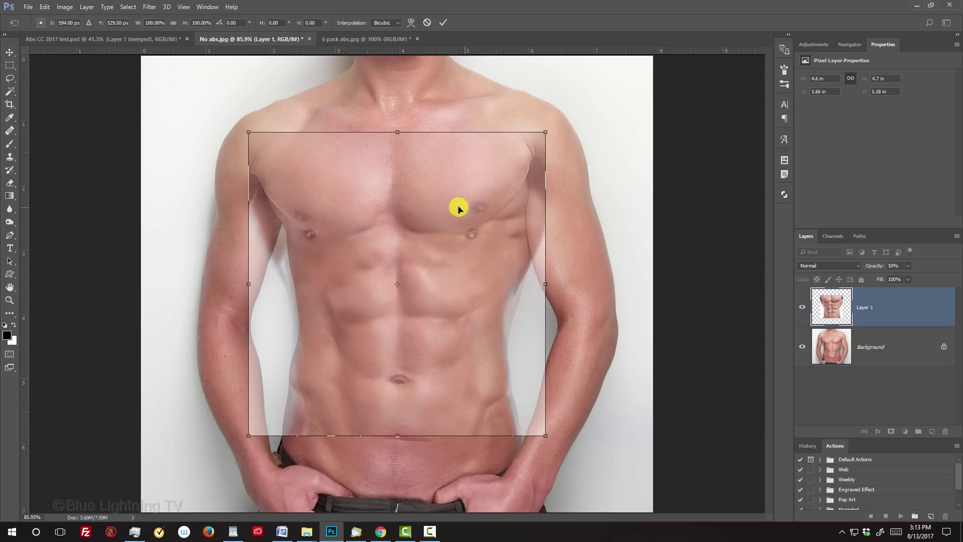
{"action": "mouse_move", "coordinate": [424, 205]}
{"action": "left_mouse_down"}
{"action": "mouse_move", "coordinate": [419, 241]}
{"action": "mouse_move", "coordinate": [428, 204]}
{"action": "left_mouse_up"}
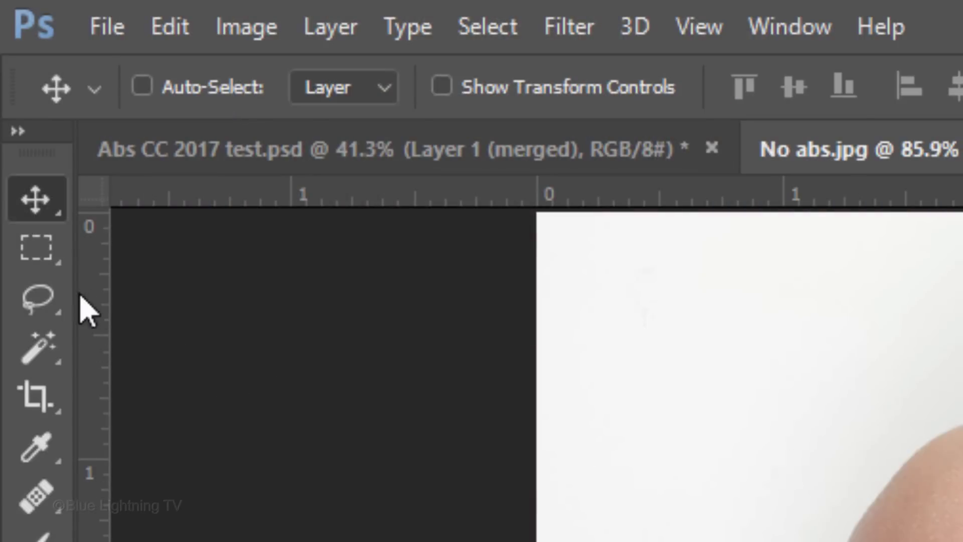
Restore Layer 1 to 100% opacity and add a layer mask from the abs selection
{"action": "left_click", "coordinate": [70, 310]}
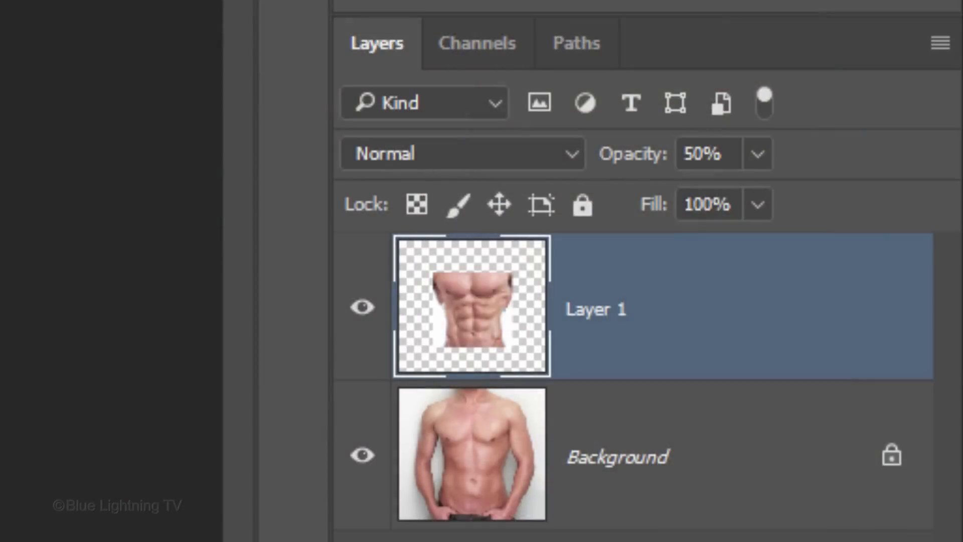
{"action": "left_click", "coordinate": [759, 155]}
{"action": "left_click_drag", "start_coordinate": [765, 155], "coordinate": [924, 192]}
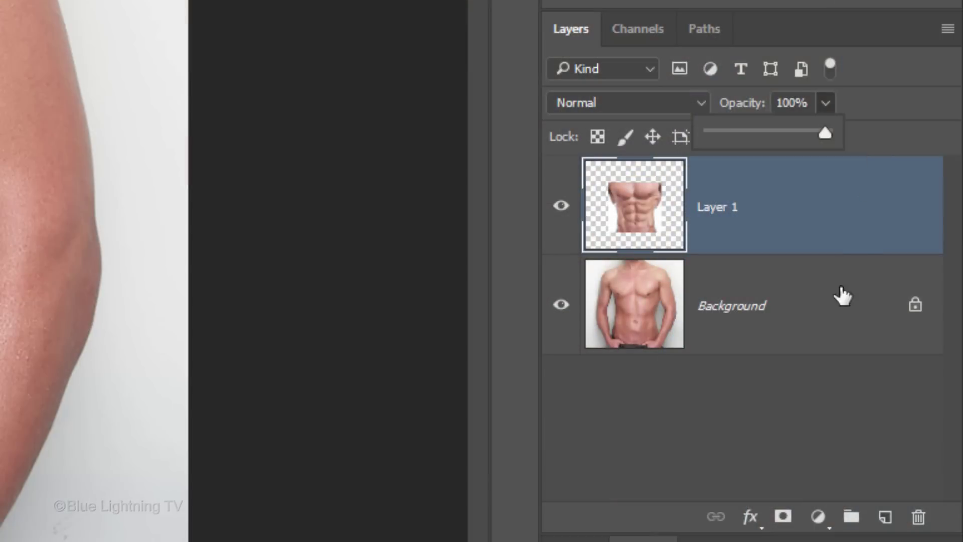
{"action": "left_click", "coordinate": [783, 518]}
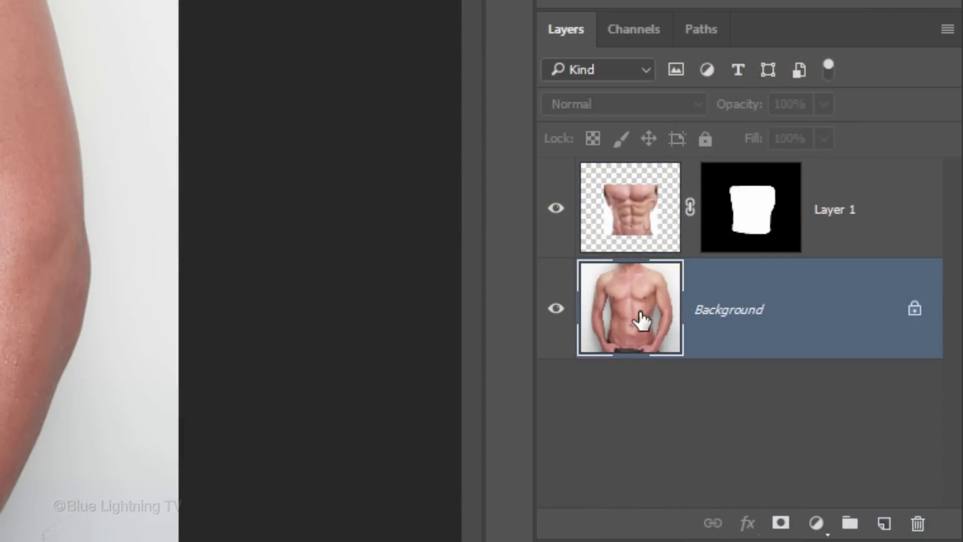
Duplicate the Background layer and hide the original Background
{"action": "left_click_drag", "start_coordinate": [642, 320], "coordinate": [647, 321]}
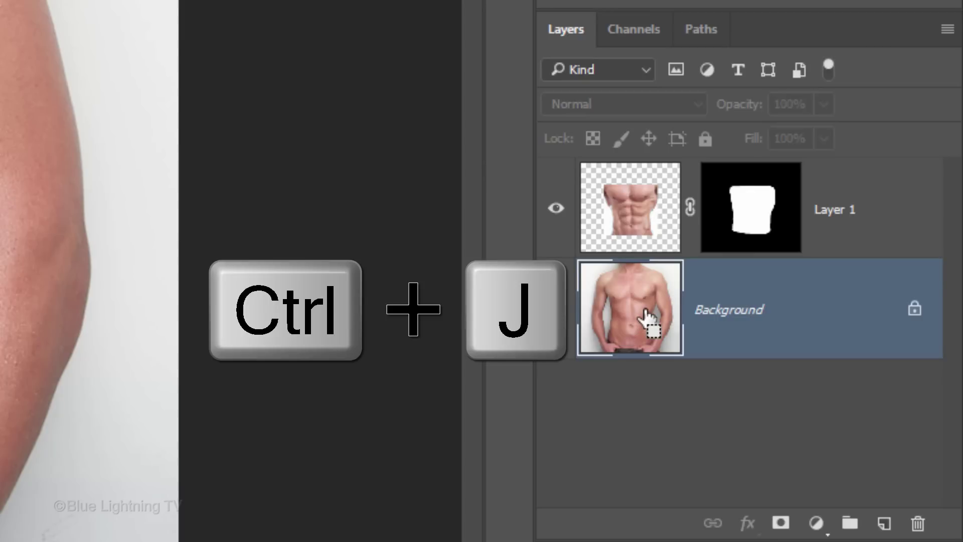
{"action": "key", "text": "ctrl+j"}
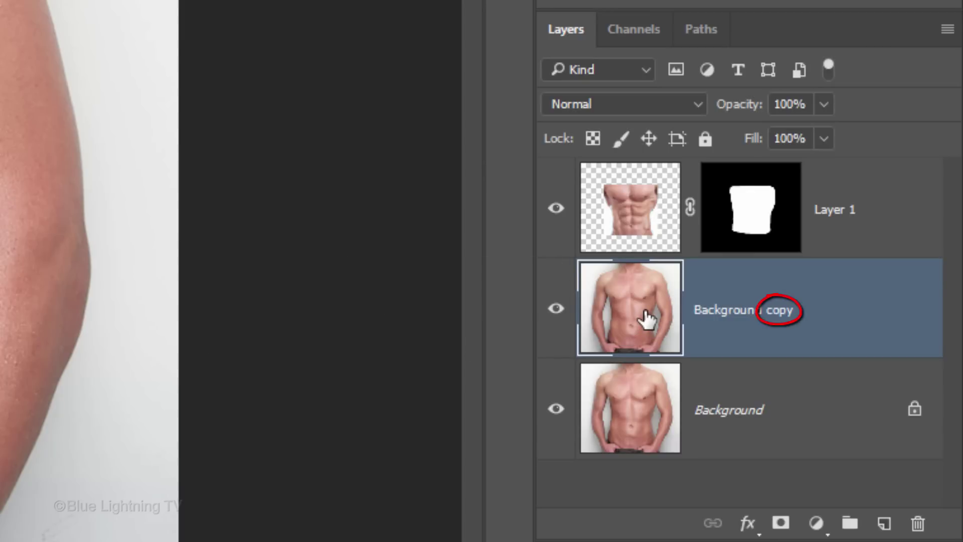
{"action": "left_click", "coordinate": [555, 409]}
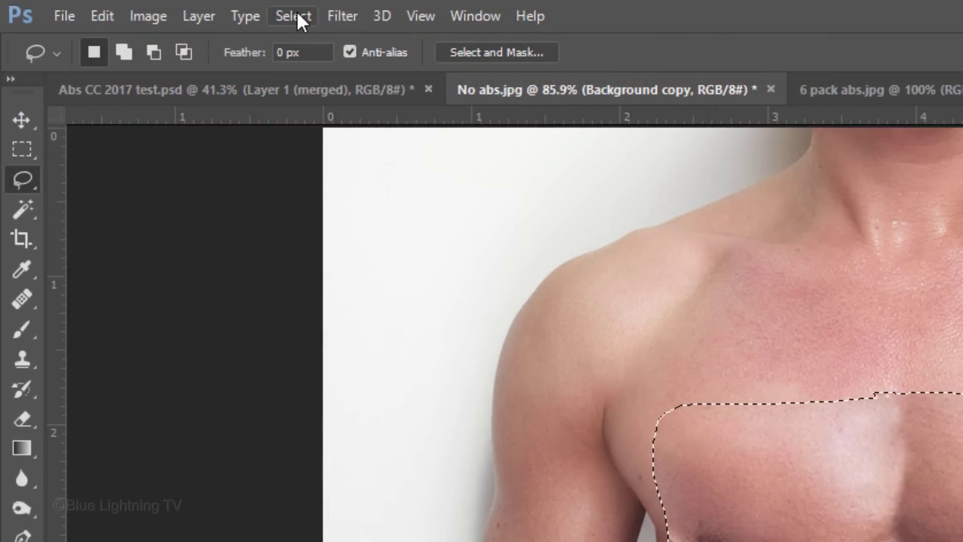
Contract the abs selection by 20 pixels
{"action": "left_click", "coordinate": [297, 11]}
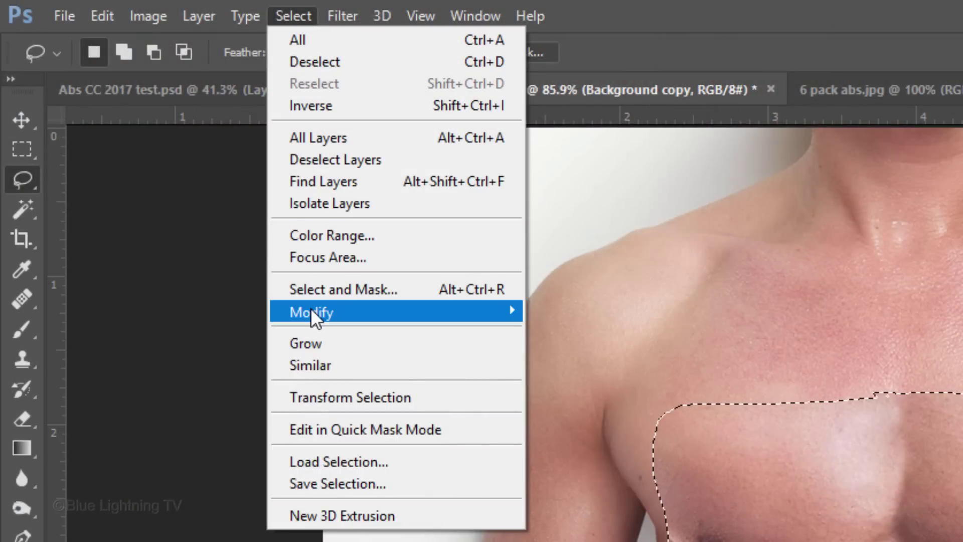
{"action": "mouse_move", "coordinate": [311, 309]}
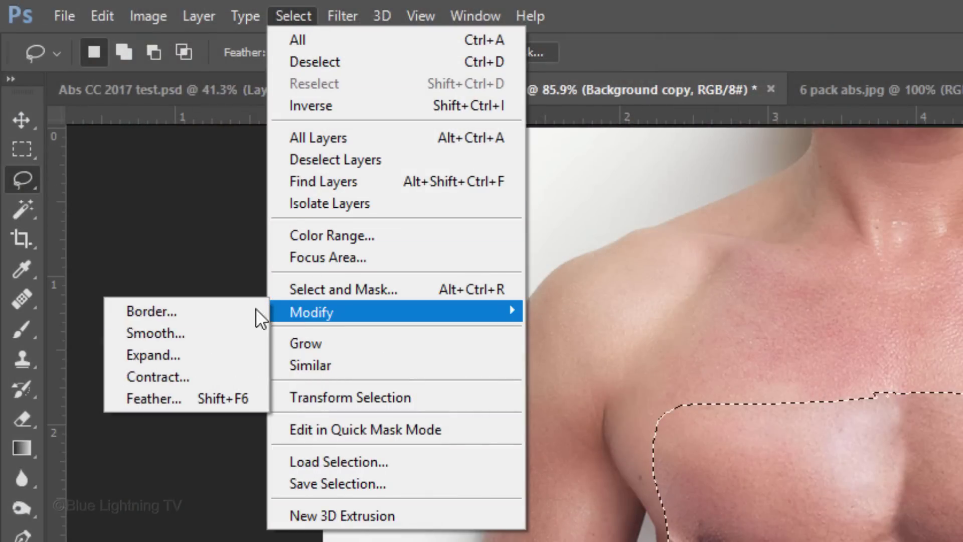
{"action": "left_click", "coordinate": [207, 379]}
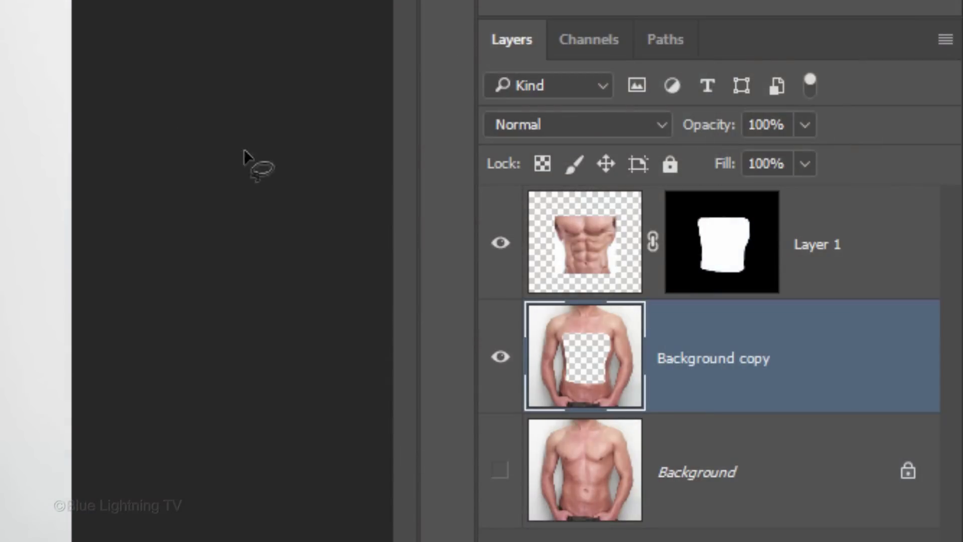
Auto-Blend Layer 1 with Background copy using Panorama and seamless tones
{"action": "left_click", "coordinate": [583, 252], "text": "shift"}
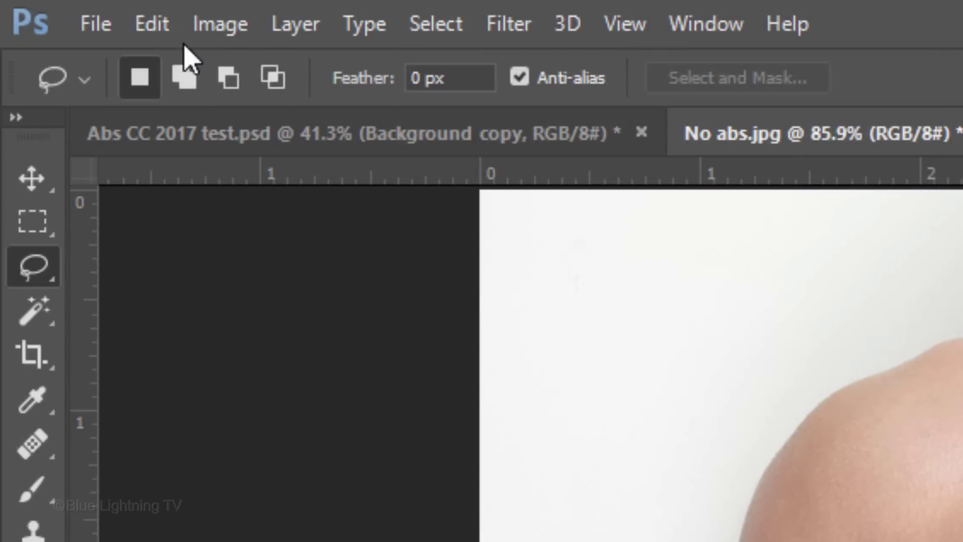
{"action": "left_click", "coordinate": [150, 23]}
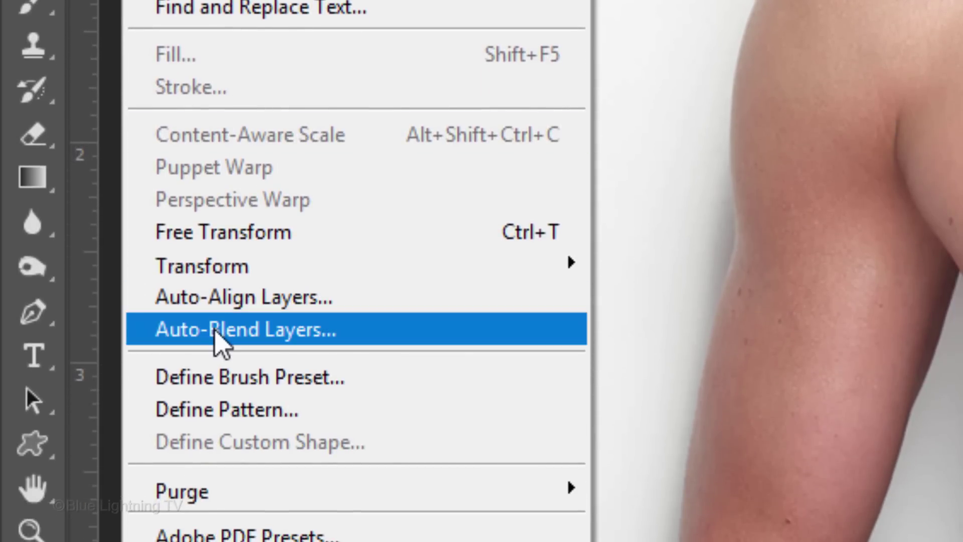
{"action": "left_click", "coordinate": [215, 331]}
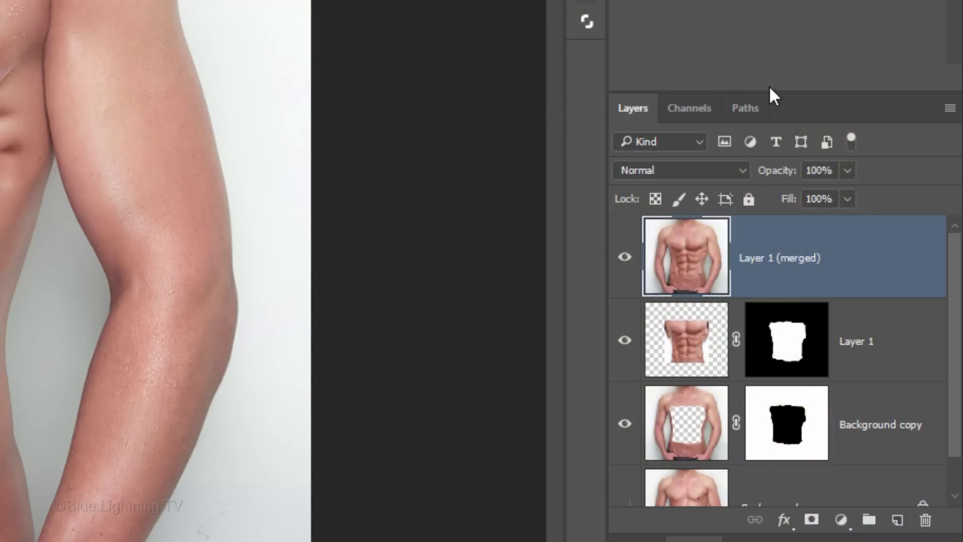
Hide Layer 1 and Background copy, and add a white mask to Layer 1 (merged)
{"action": "left_click_drag", "start_coordinate": [770, 96], "coordinate": [787, 31]}
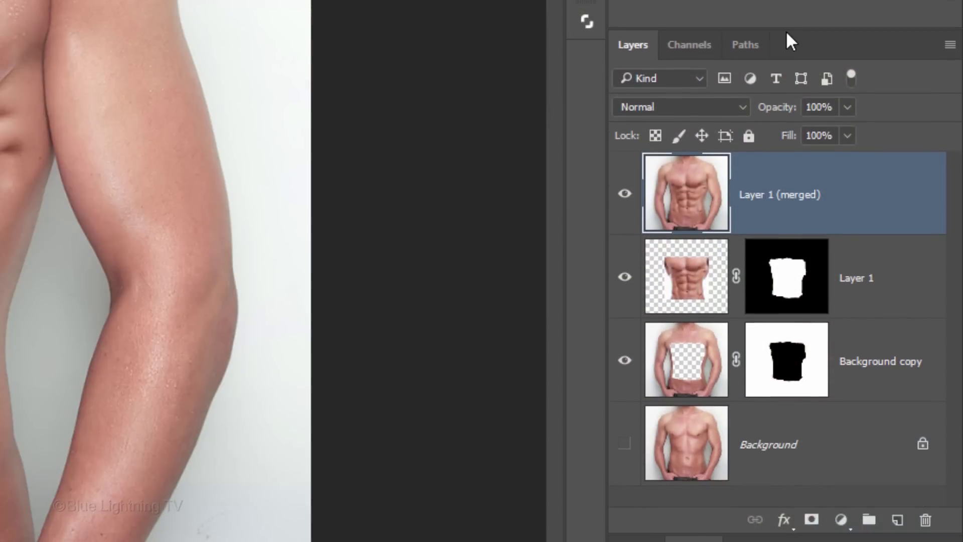
{"action": "left_click", "coordinate": [624, 276]}
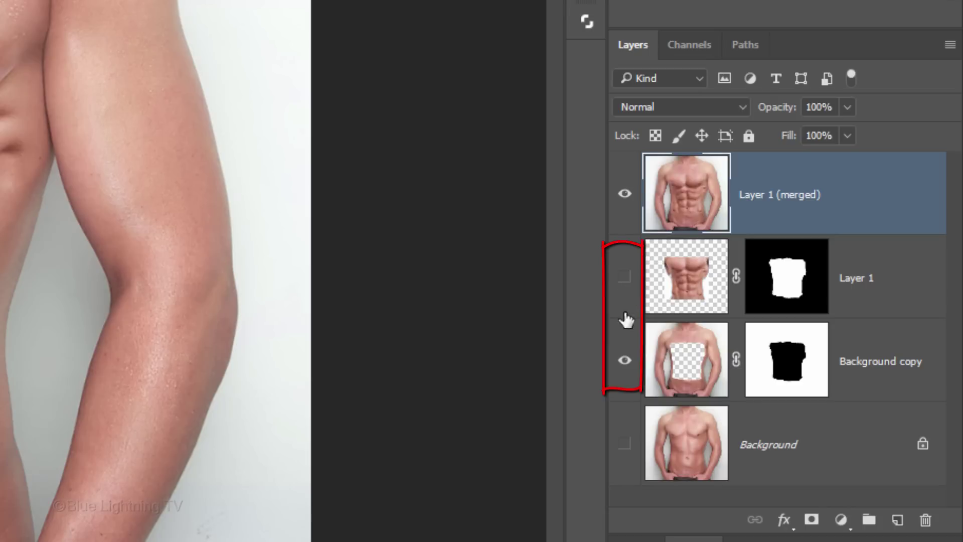
{"action": "left_click", "coordinate": [624, 361]}
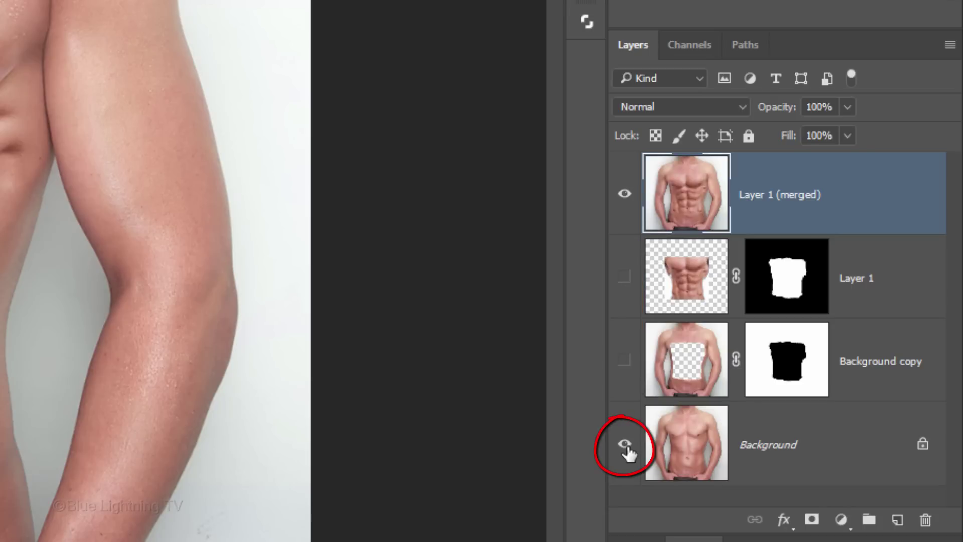
{"action": "left_click", "coordinate": [815, 522]}
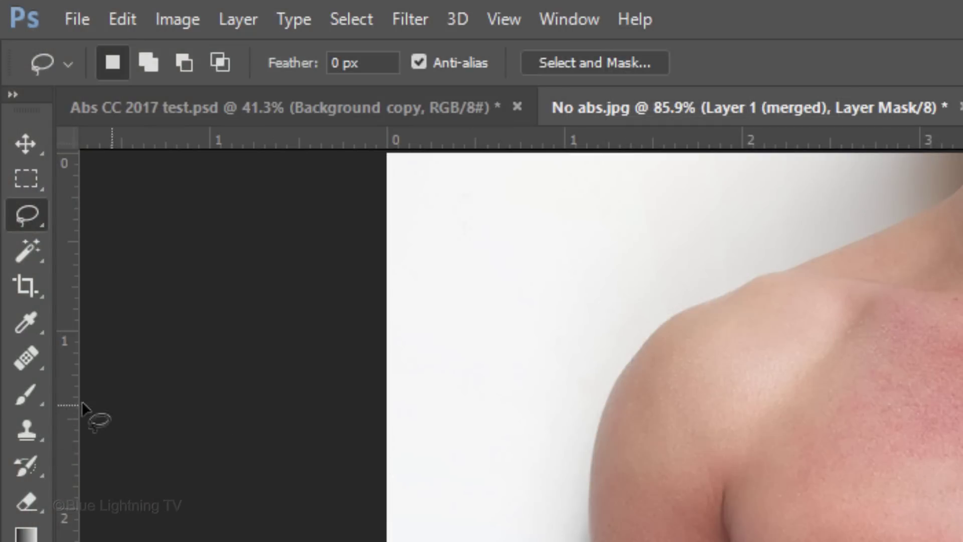
Set up the Brush Tool as a 150 px soft brush at 0% hardness and 49% opacity
{"action": "left_click", "coordinate": [27, 394]}
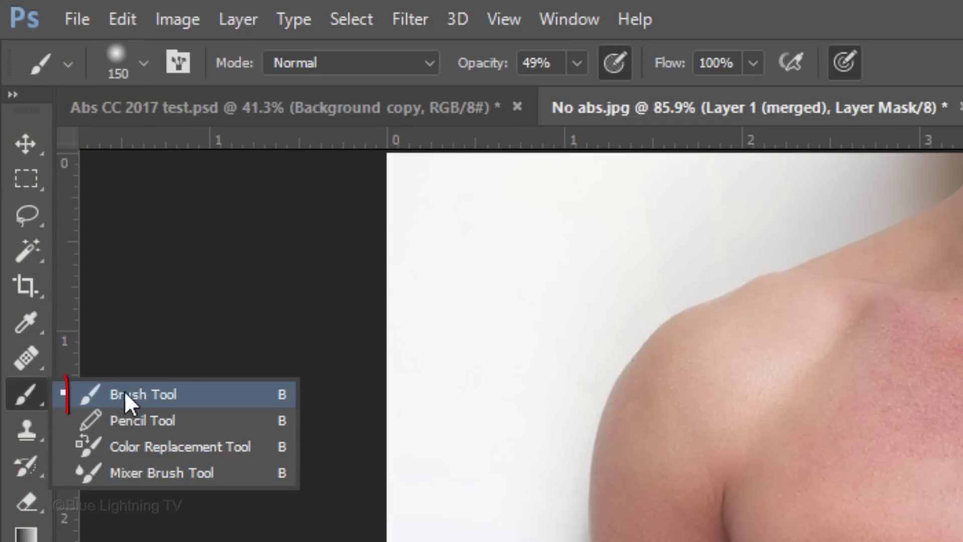
{"action": "left_click", "coordinate": [141, 394]}
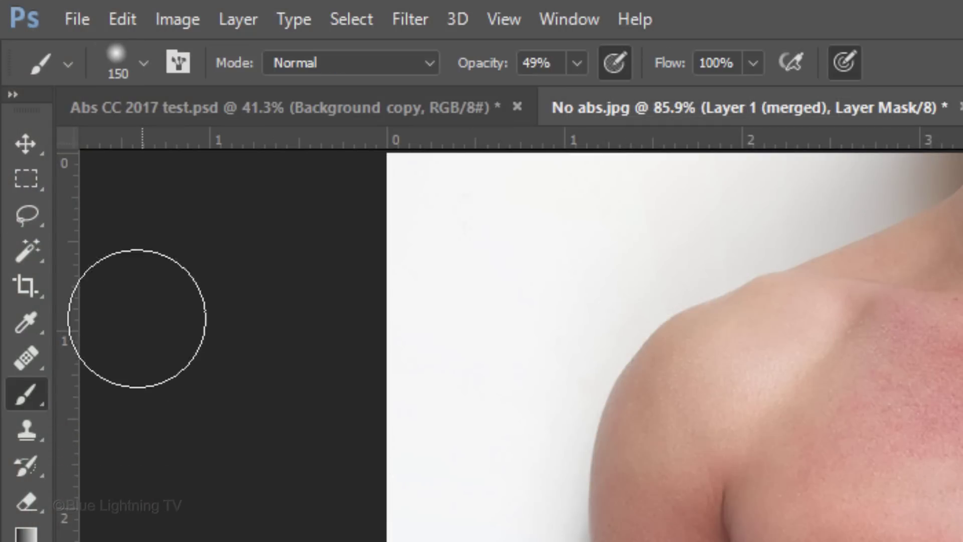
{"action": "left_click", "coordinate": [143, 62]}
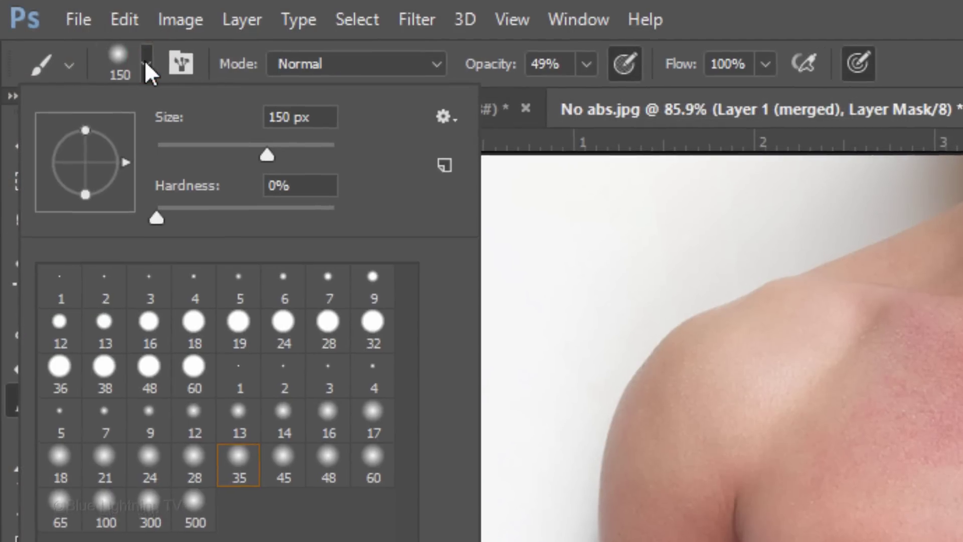